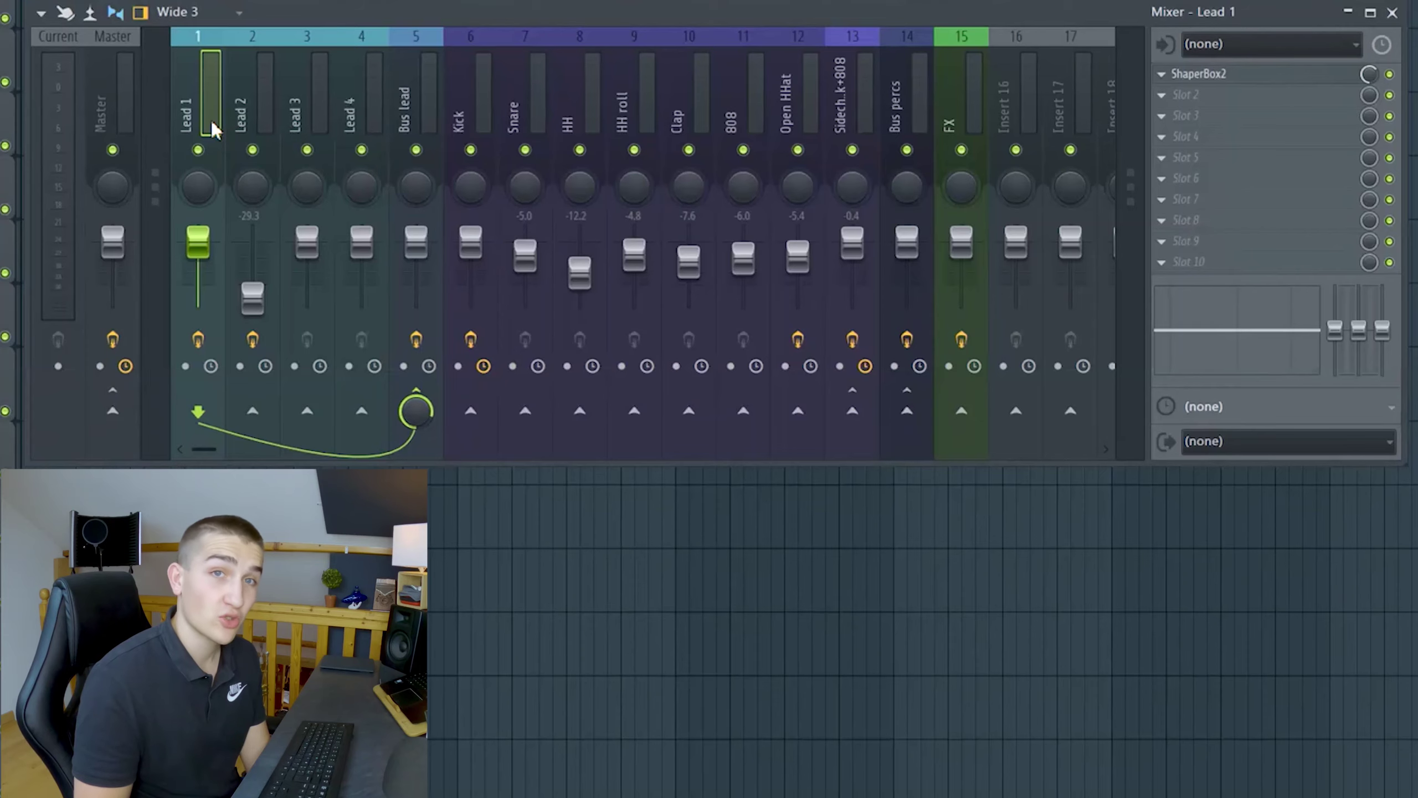
# Review the lead, drum and bus tracks of the existing mix, examining each track's routing and loaded effects.
pyautogui.click(243, 112)
pyautogui.click(315, 115)
pyautogui.click(373, 117)
pyautogui.click(420, 112)
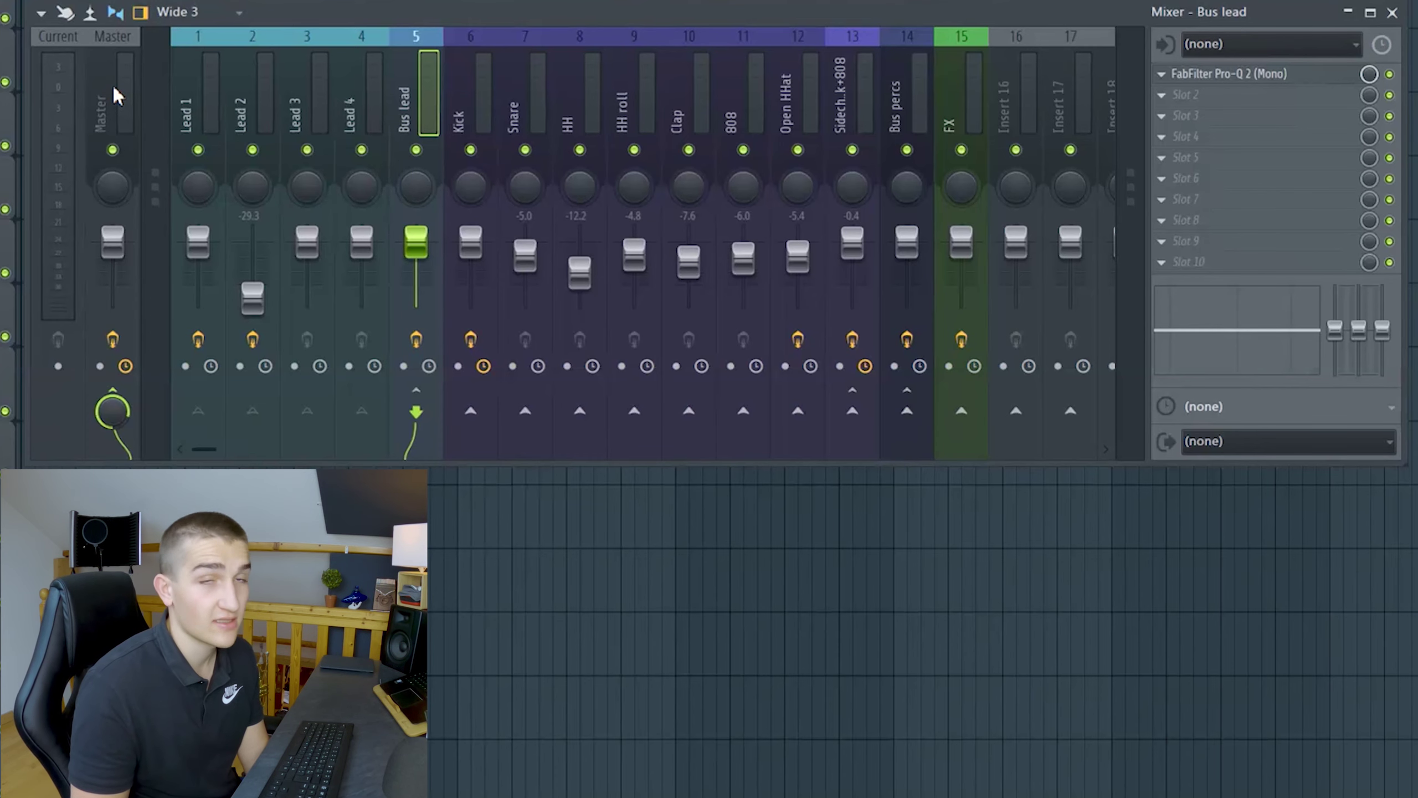
pyautogui.click(492, 134)
pyautogui.click(511, 128)
pyautogui.click(566, 129)
pyautogui.click(631, 125)
pyautogui.click(693, 134)
pyautogui.click(754, 134)
pyautogui.click(910, 106)
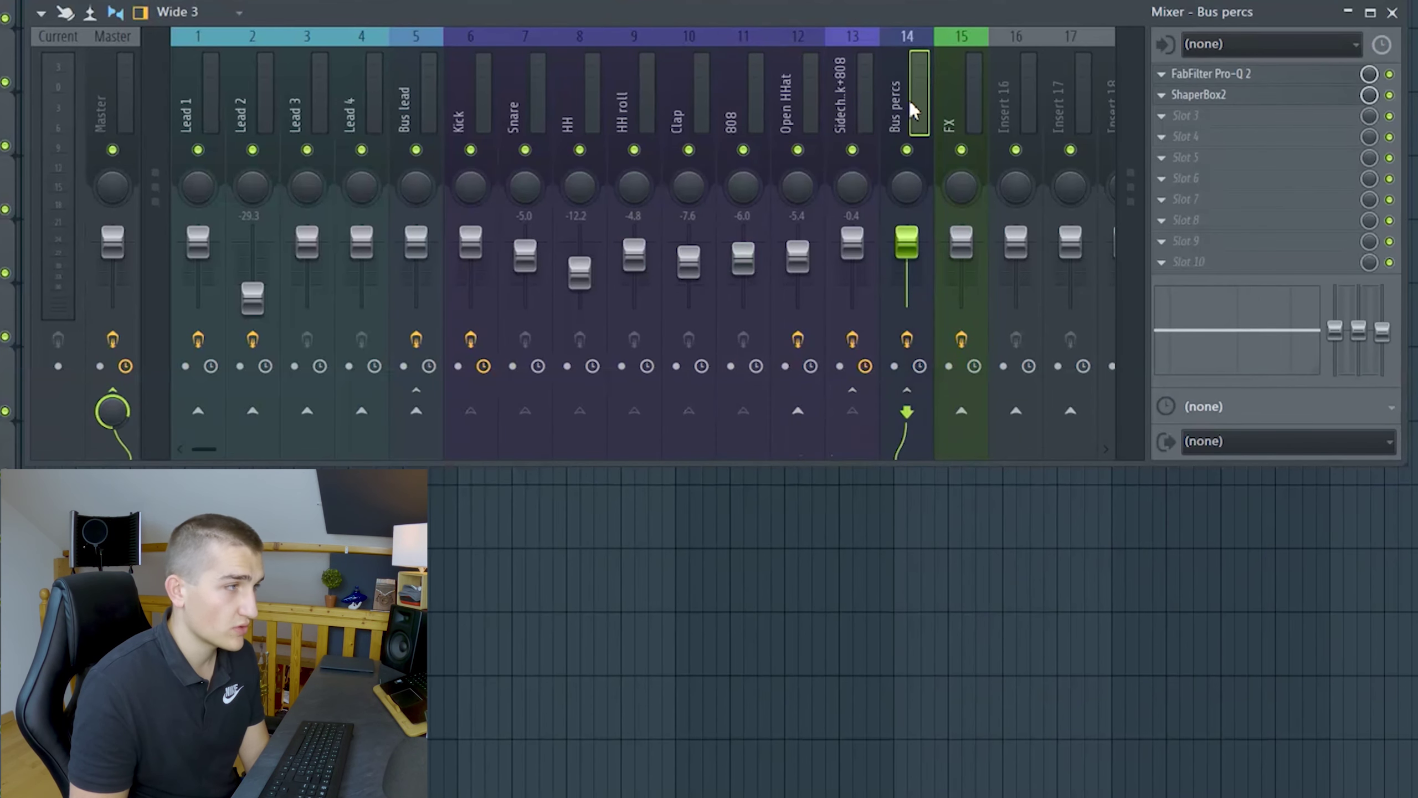
pyautogui.click(863, 115)
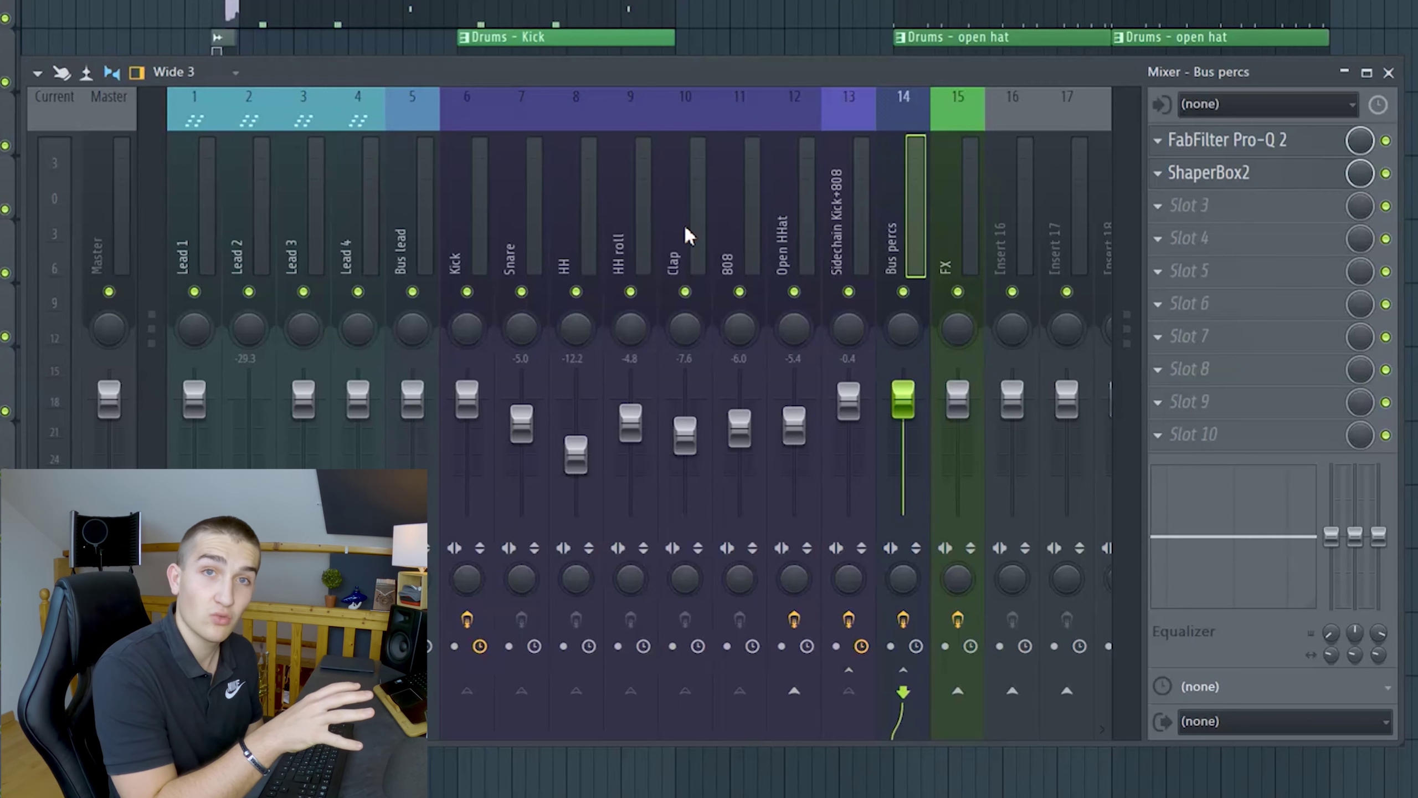
pyautogui.click(233, 228)
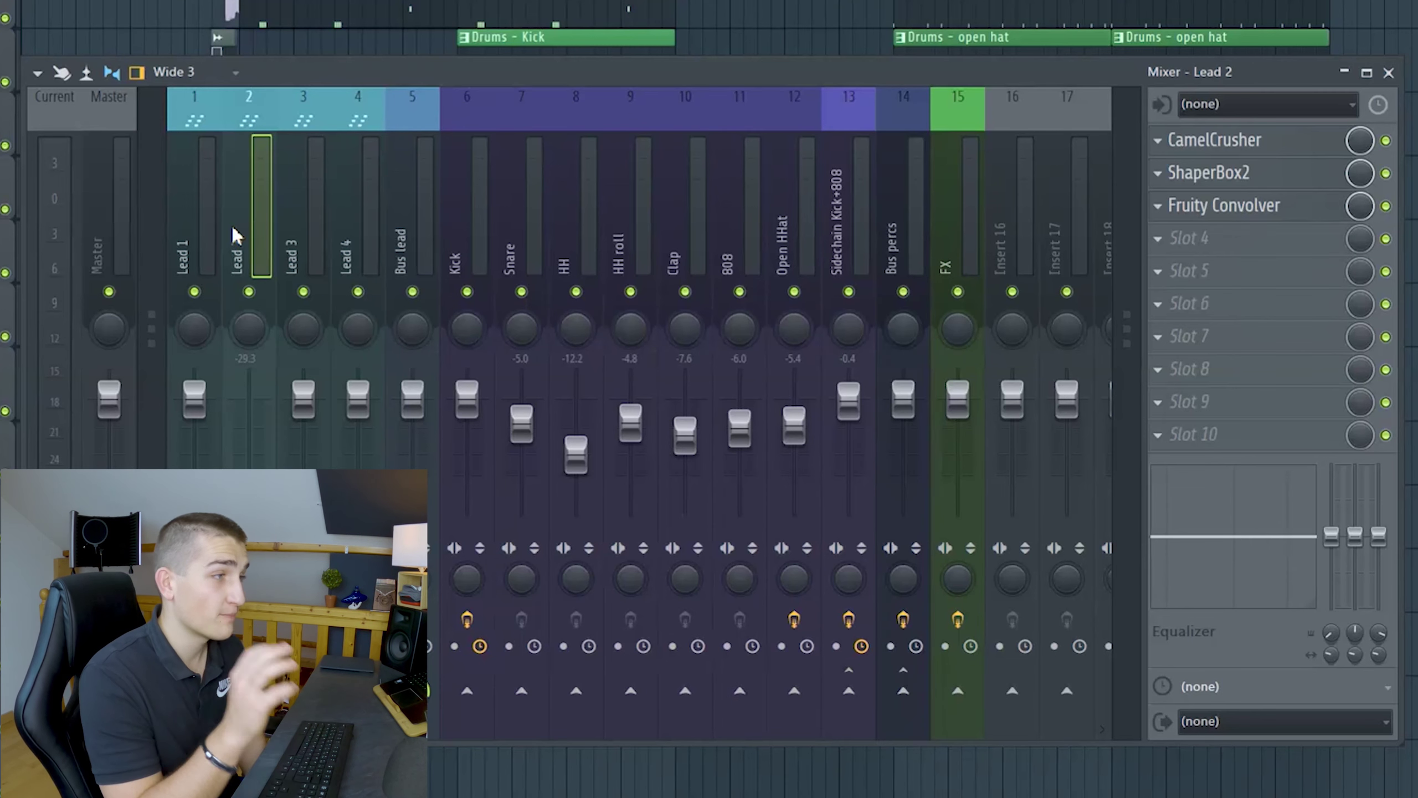
pyautogui.click(188, 196)
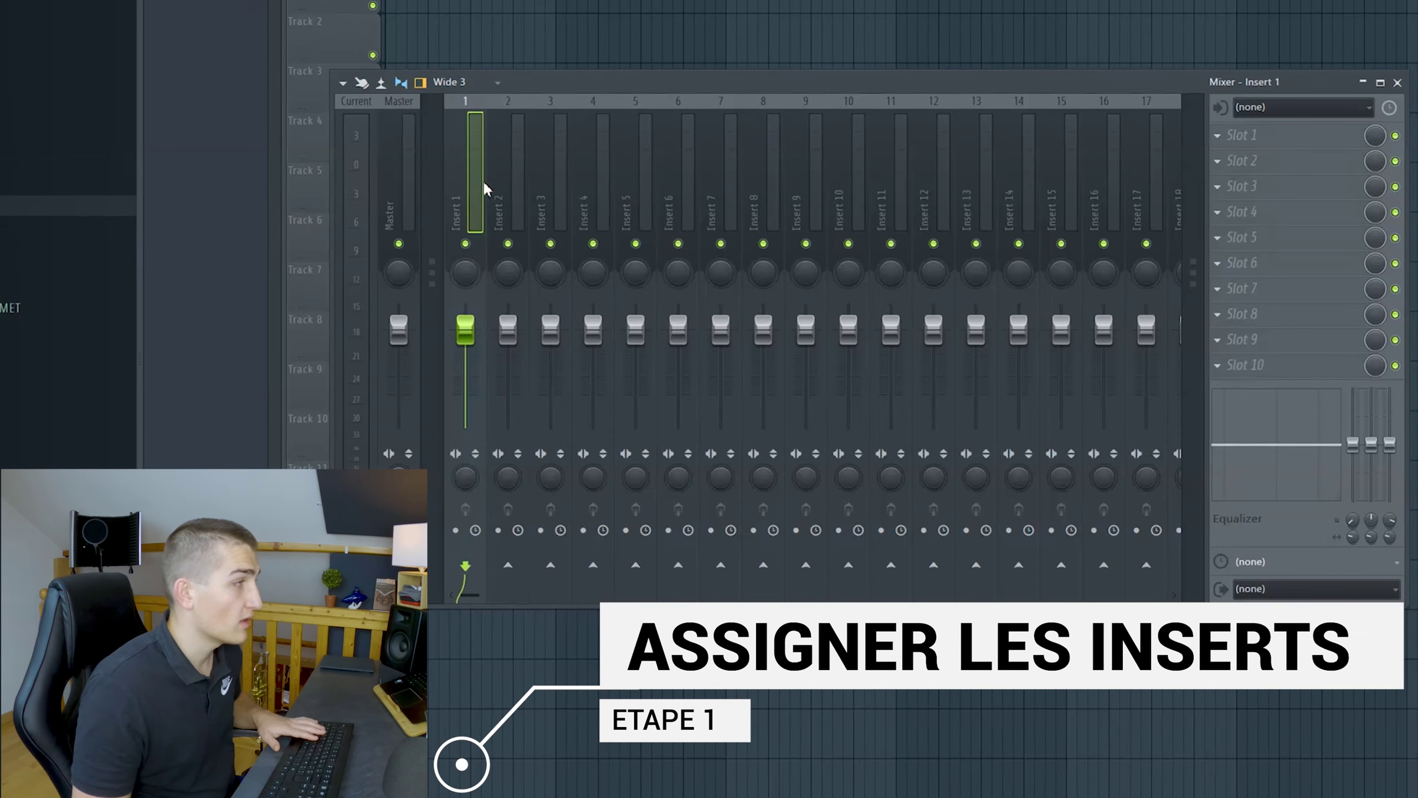
# Rename mixer inserts 1 and 2 as Lead 1 and Lead 2.
pyautogui.press('F2')
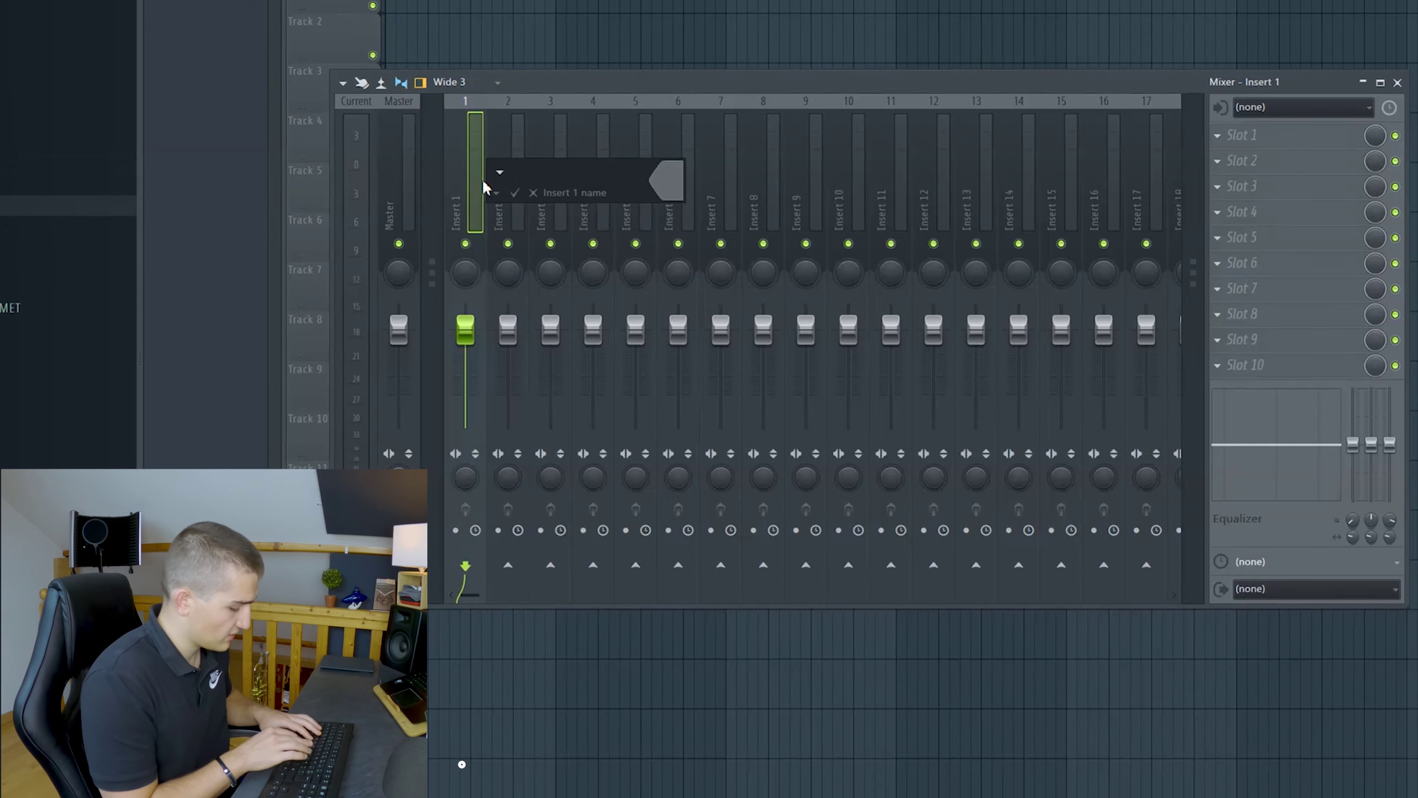
pyautogui.write('Lead 1')
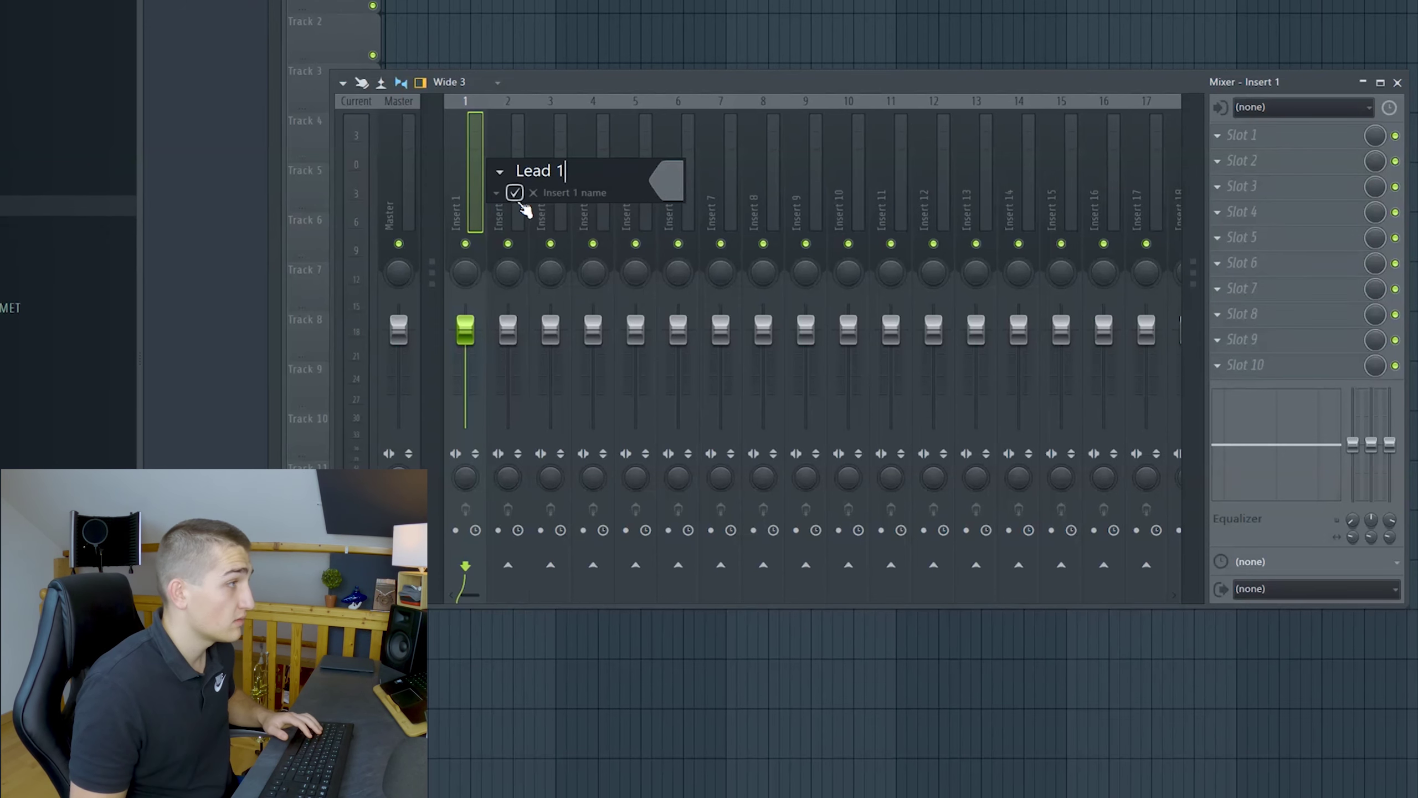
pyautogui.press('Return')
pyautogui.click(514, 212)
pyautogui.press('F2')
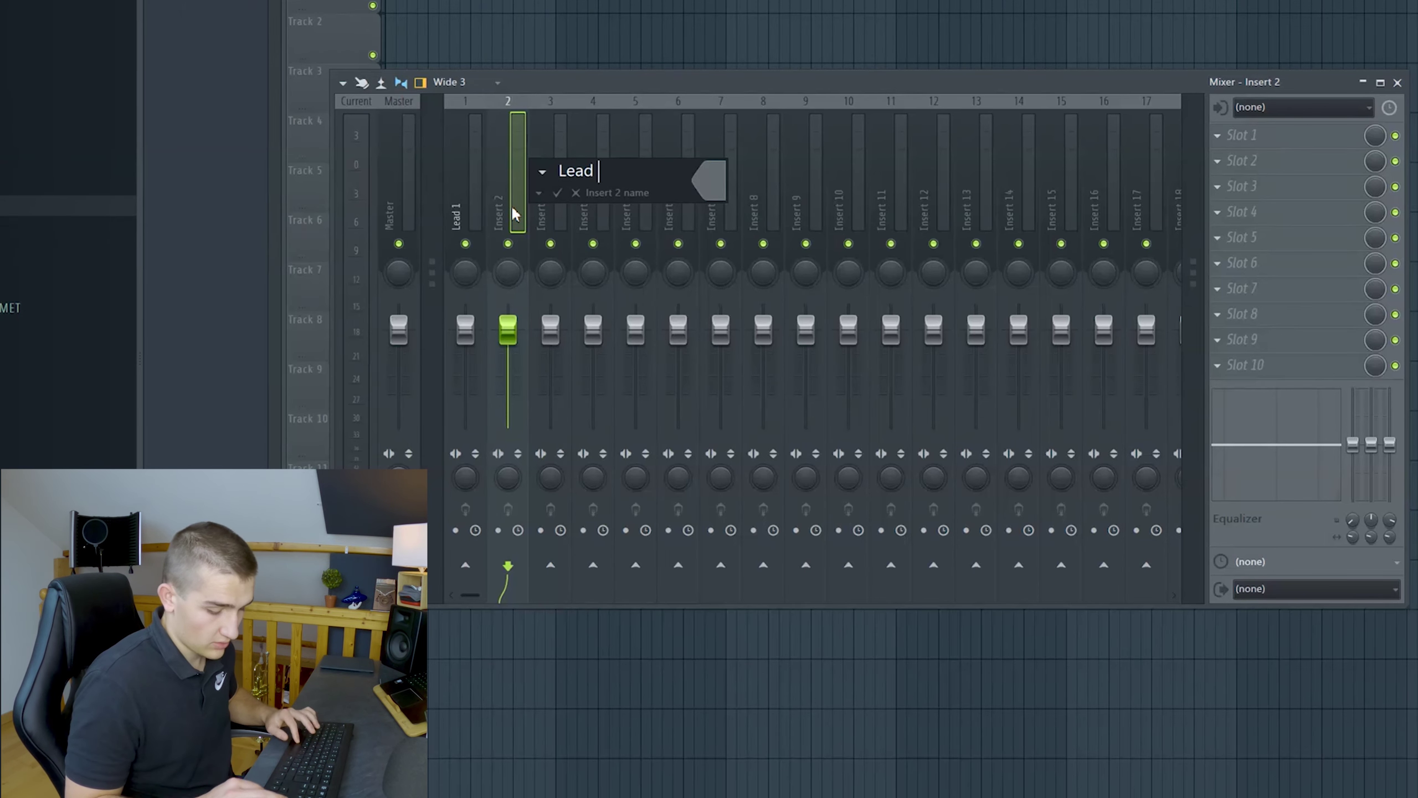
pyautogui.write('Lead 2')
pyautogui.press('Return')
# Rename mixer insert 3 as Lead 3.
pyautogui.click(555, 193)
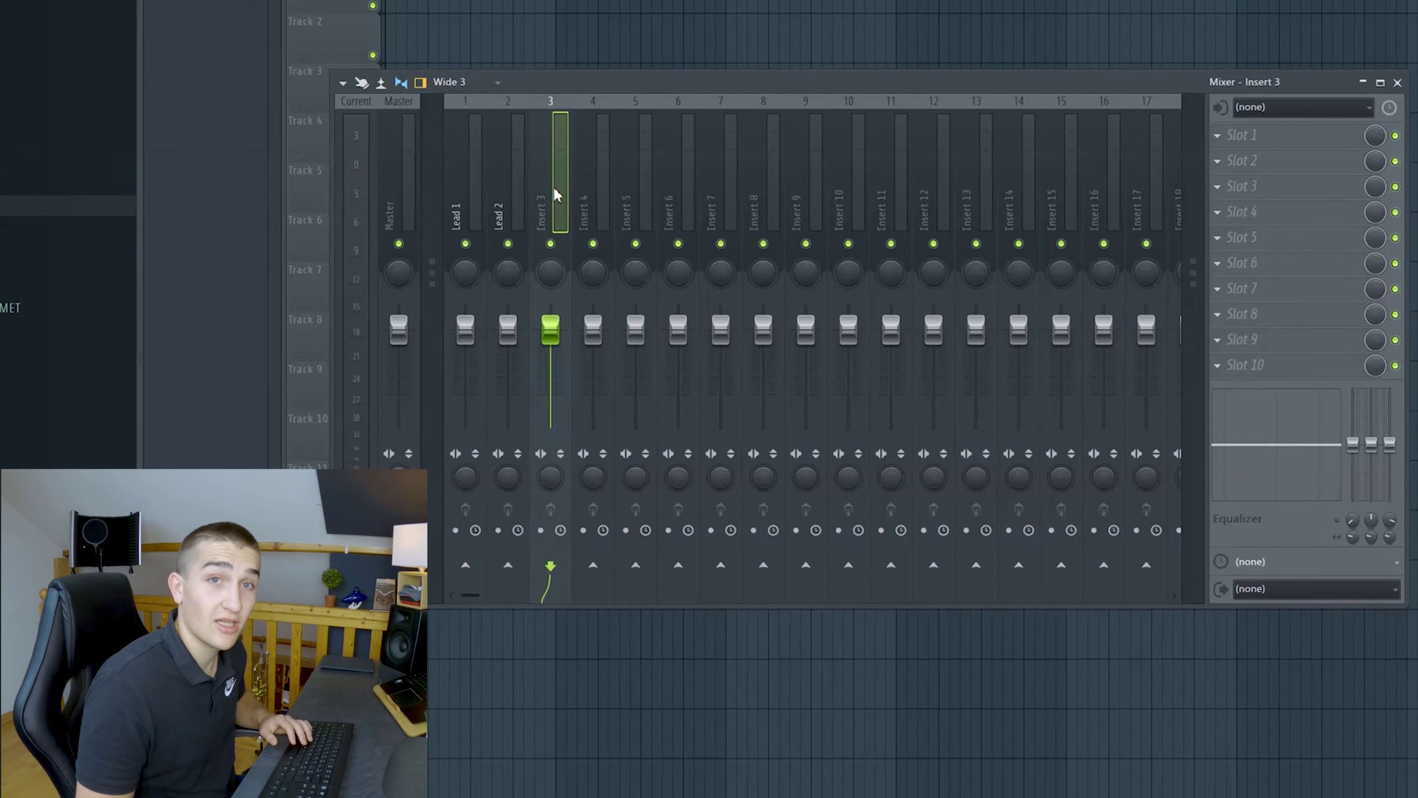
pyautogui.rightClick(555, 192)
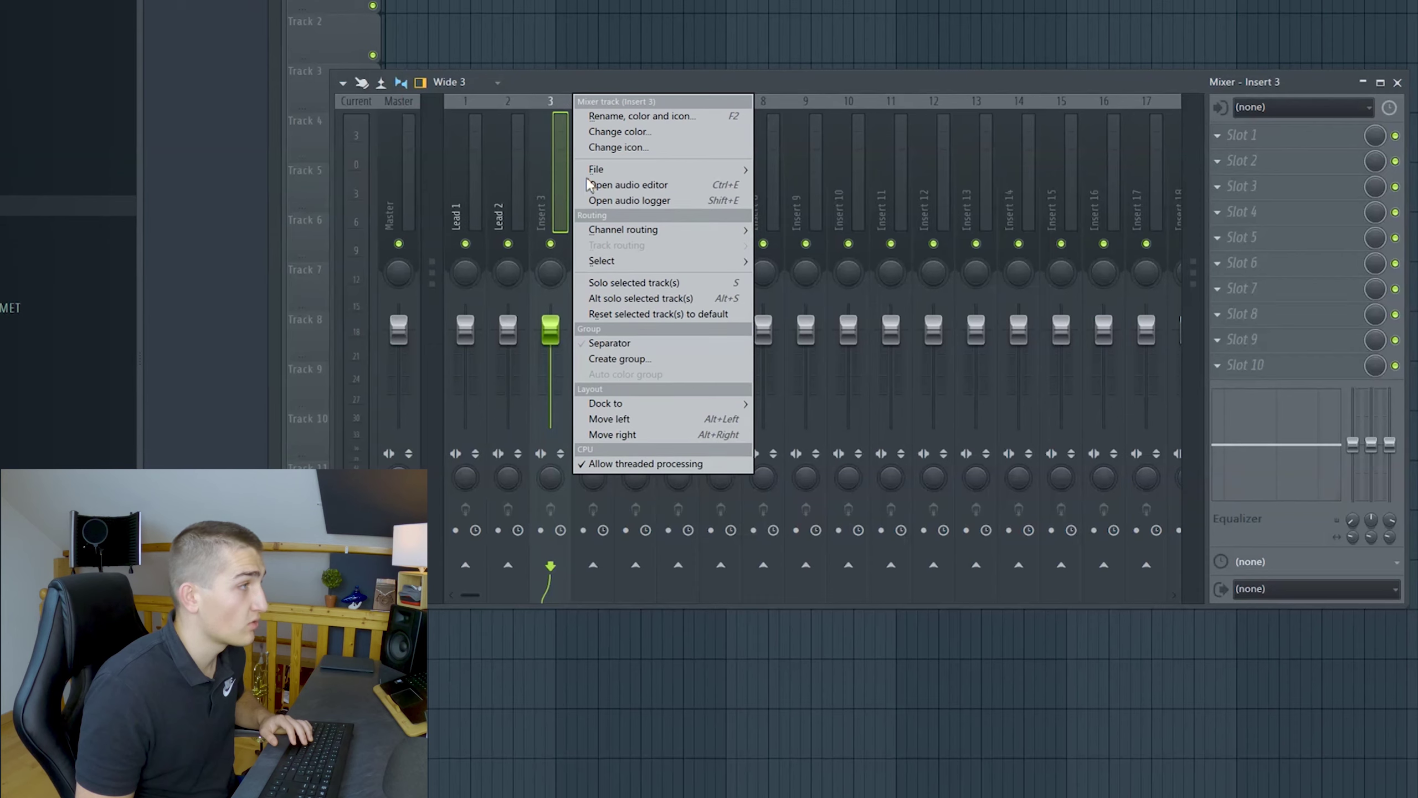
pyautogui.click(647, 116)
pyautogui.write('Lead 3')
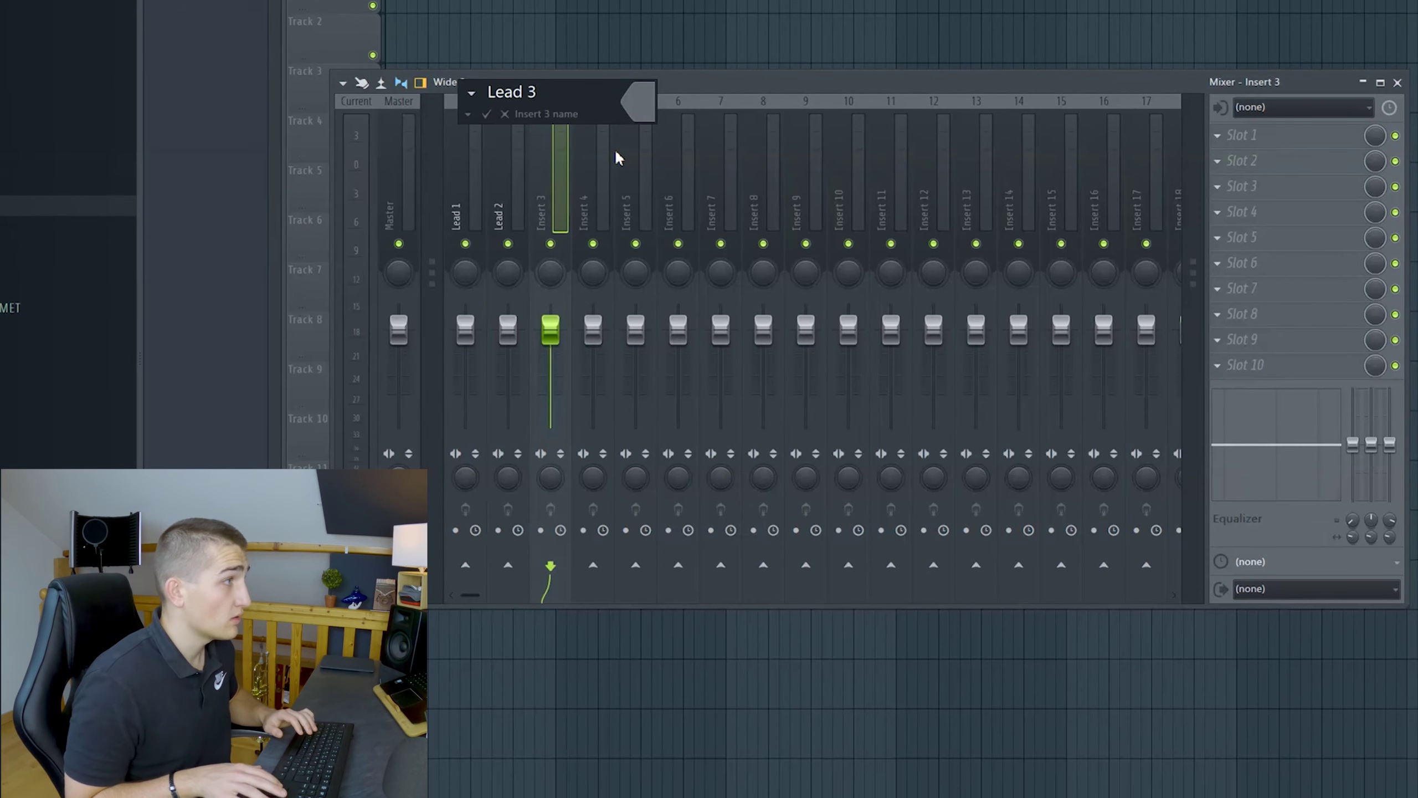
pyautogui.press('Return')
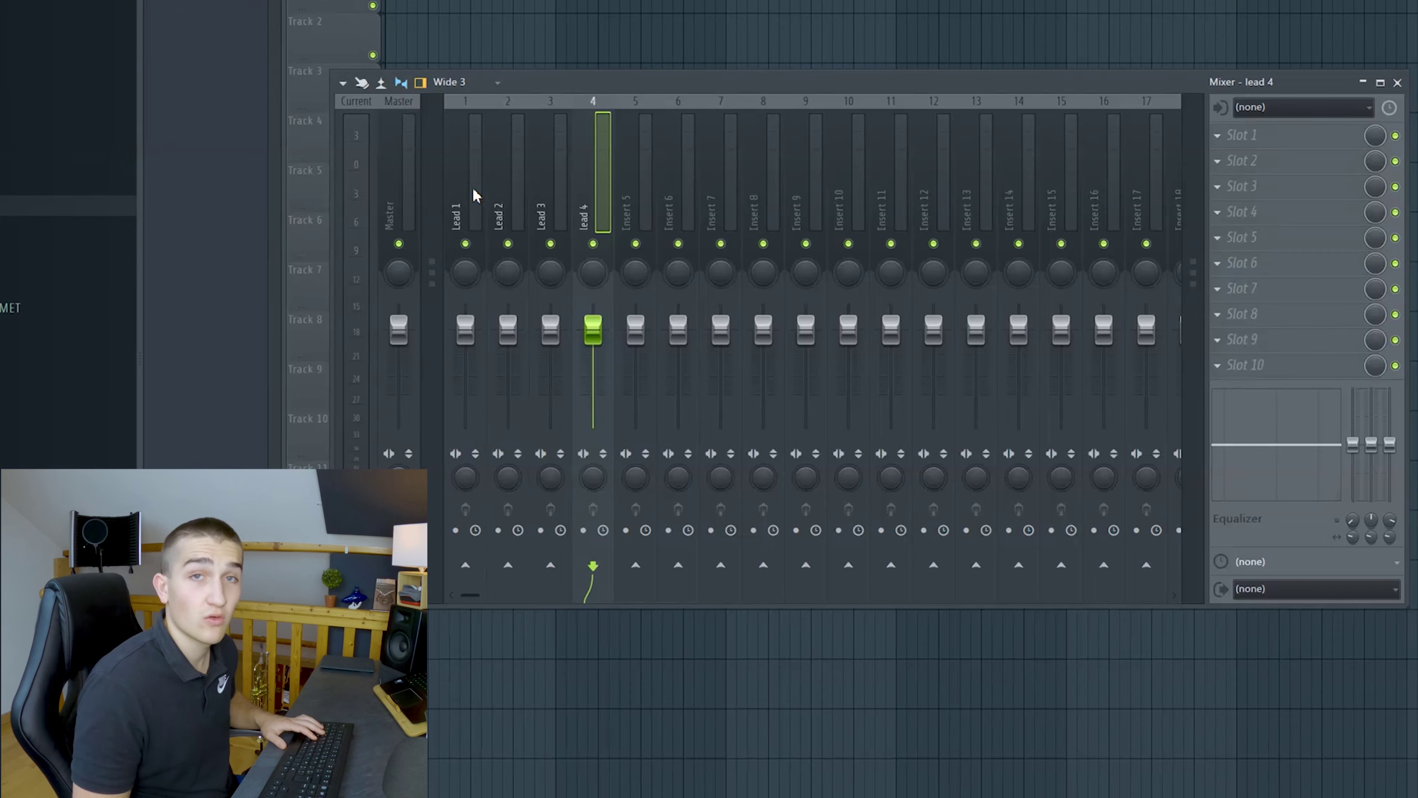
# Color the four lead tracks, Lead 1 through lead 4, light blue.
pyautogui.moveTo(472, 188); pyautogui.dragTo(594, 192)
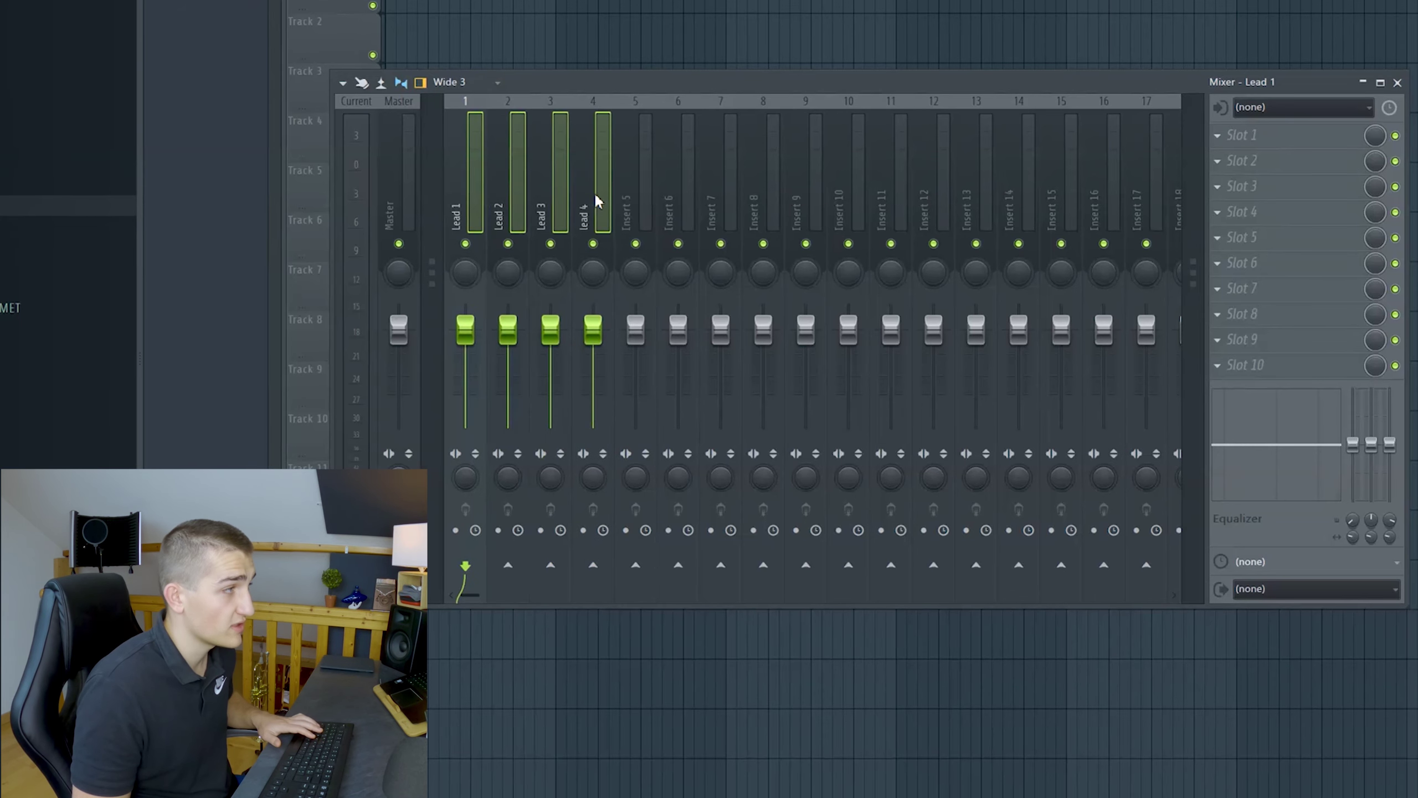
pyautogui.rightClick(598, 191)
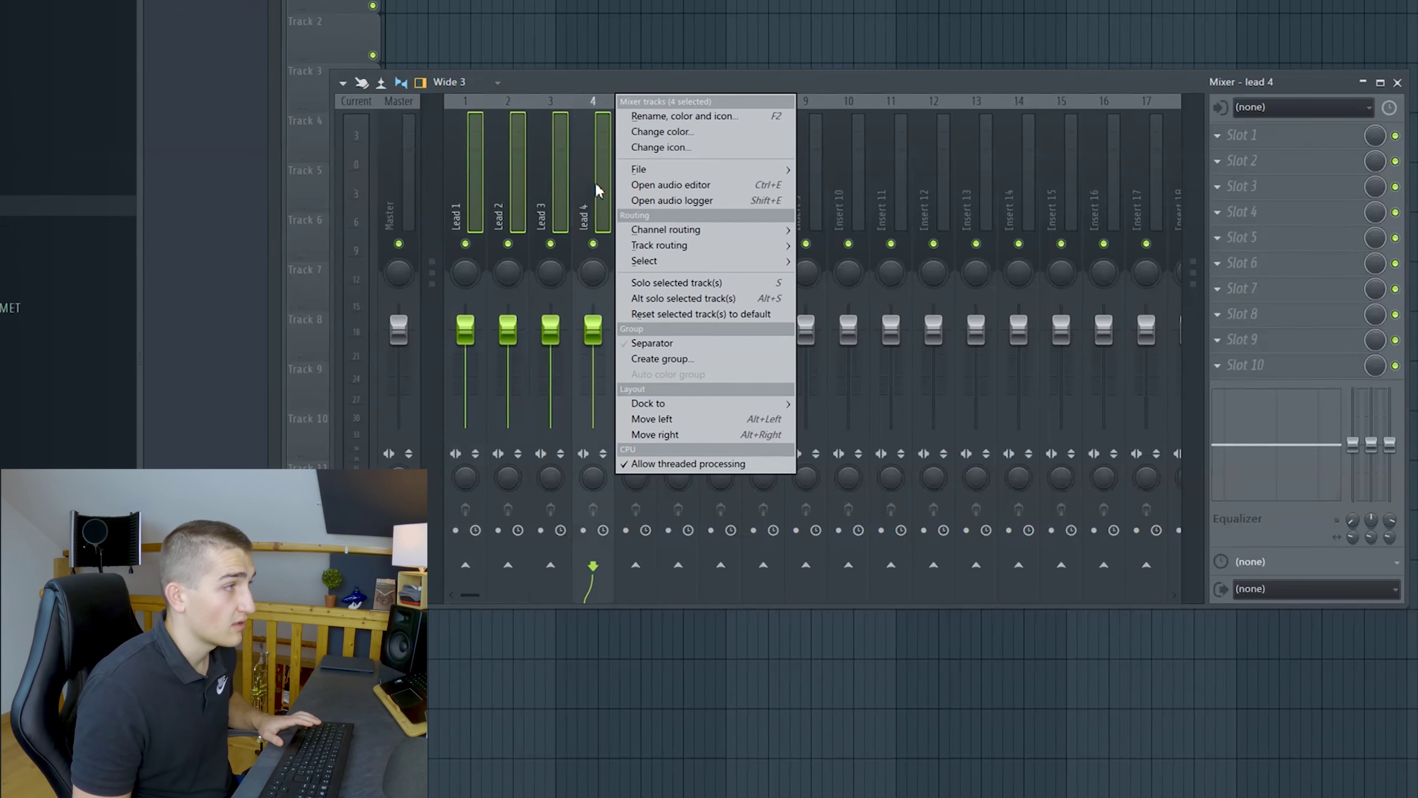
pyautogui.click(693, 148)
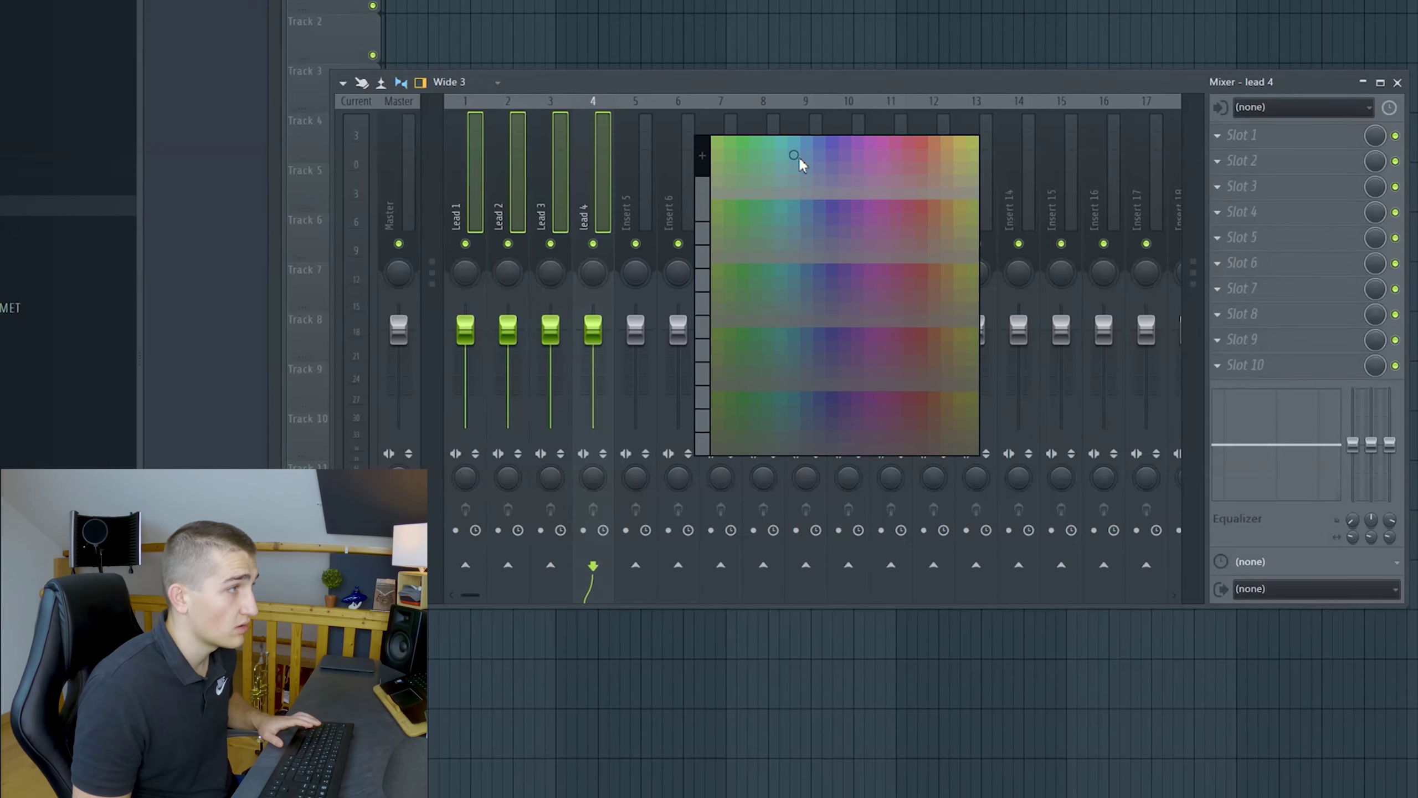
pyautogui.click(794, 143)
pyautogui.click(530, 193)
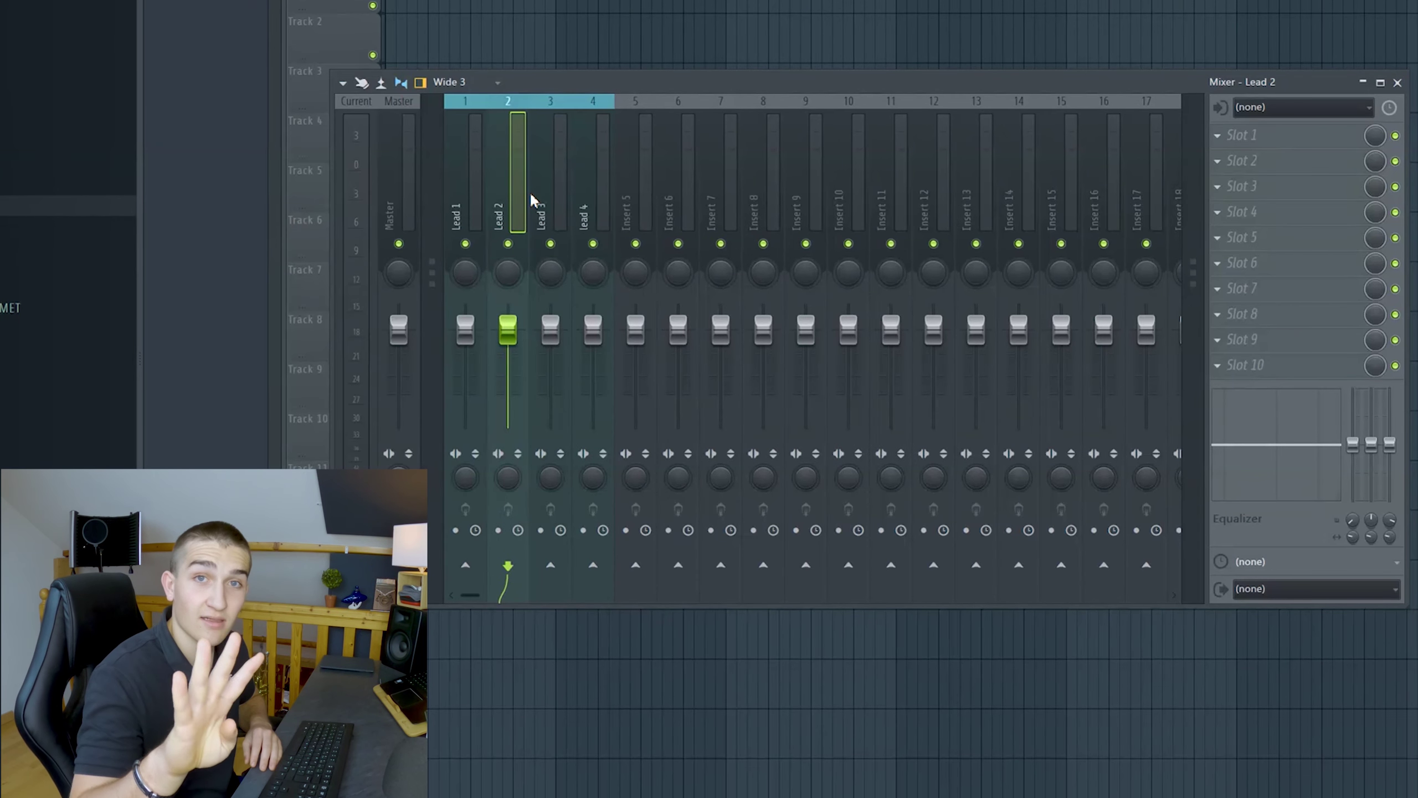
# Rename mixer insert 5 as BUS lead and give it a purple color.
pyautogui.click(640, 192)
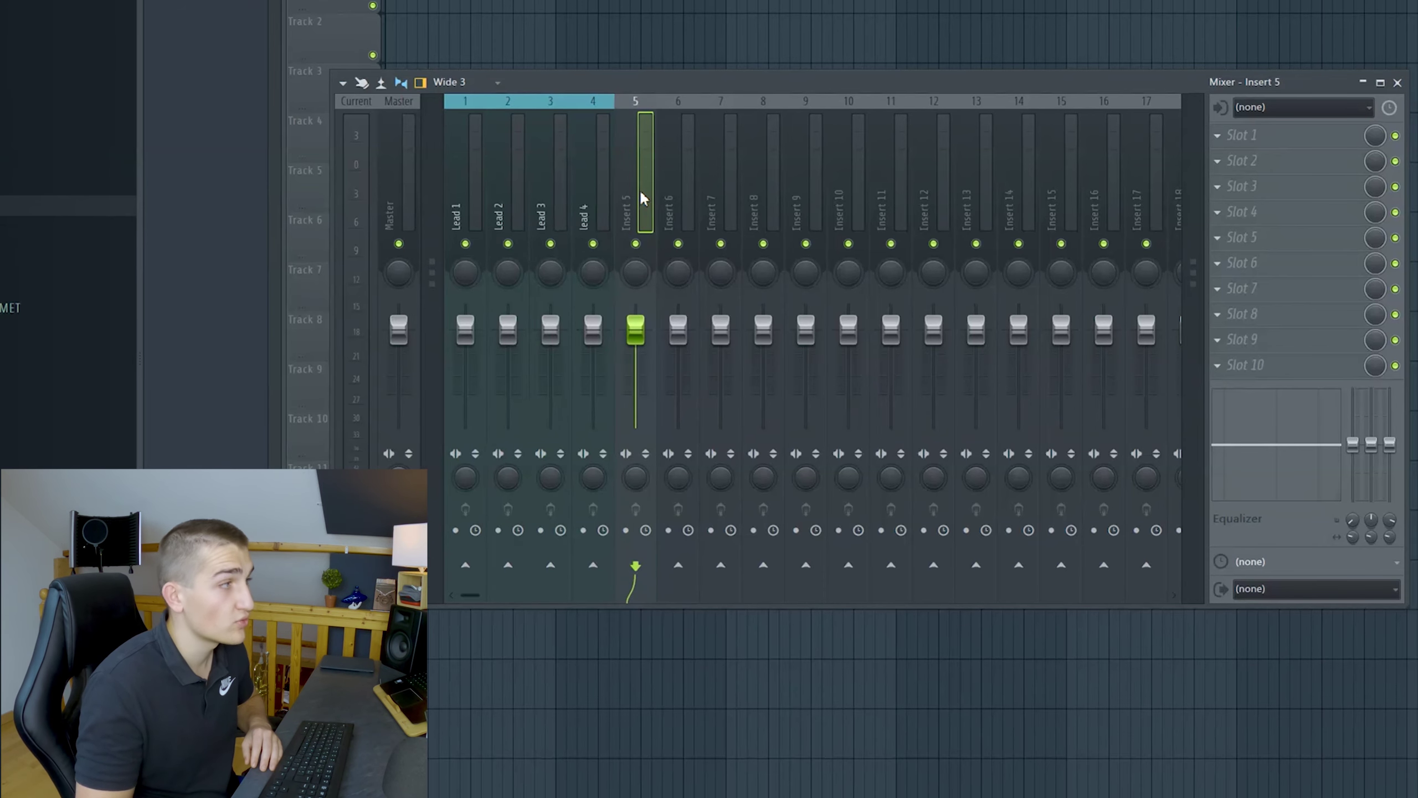
pyautogui.press('F2')
pyautogui.write('BUS lead')
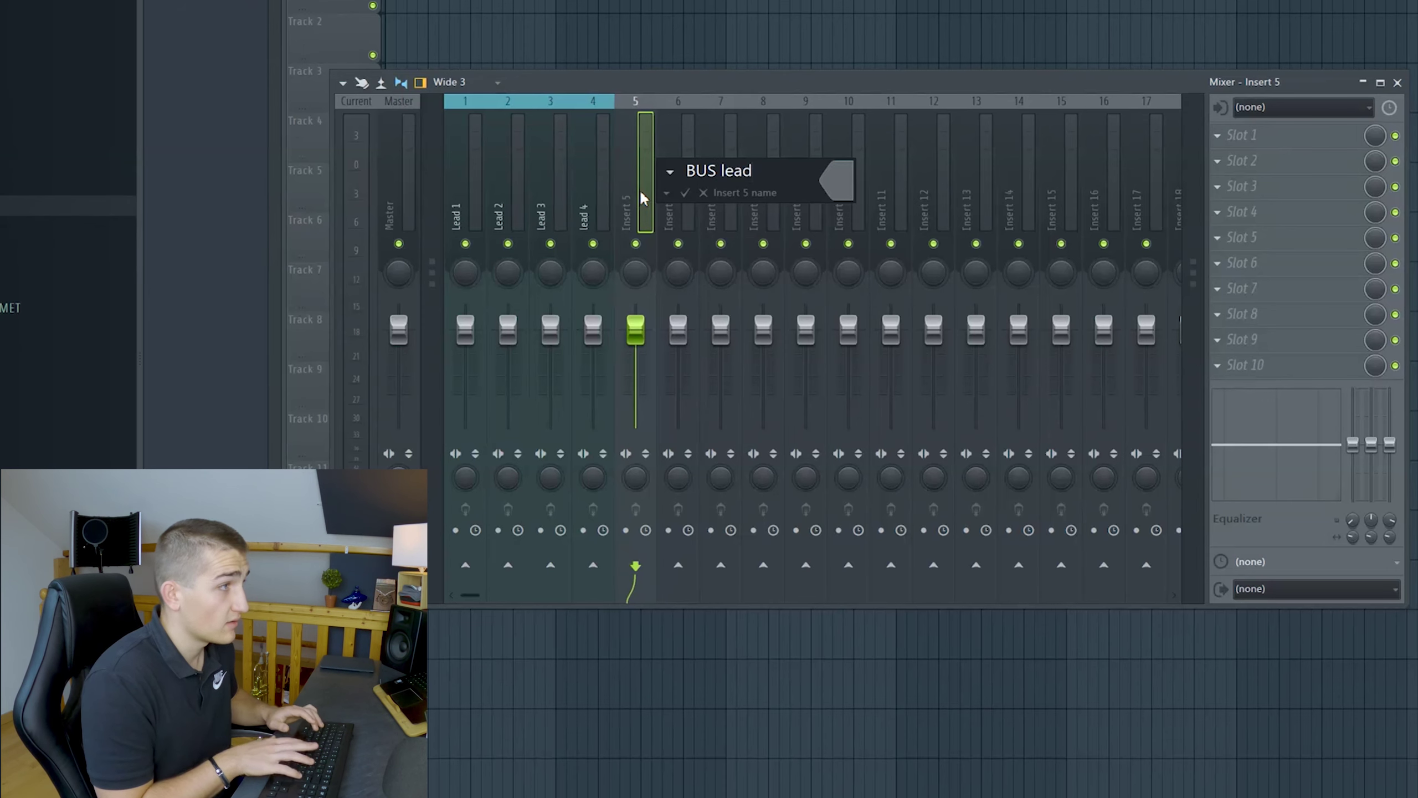
pyautogui.press('Return')
pyautogui.click(838, 179)
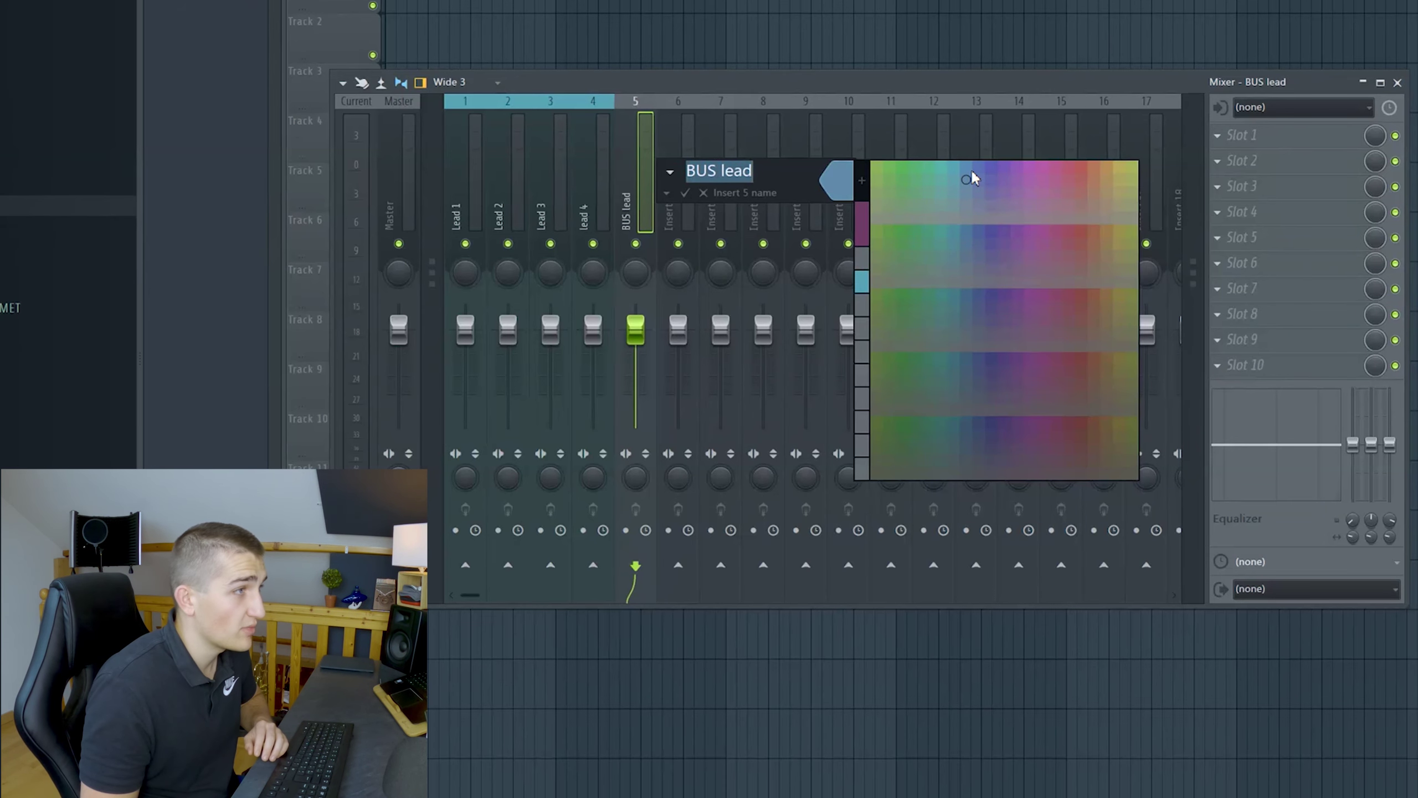
pyautogui.click(997, 174)
pyautogui.click(685, 193)
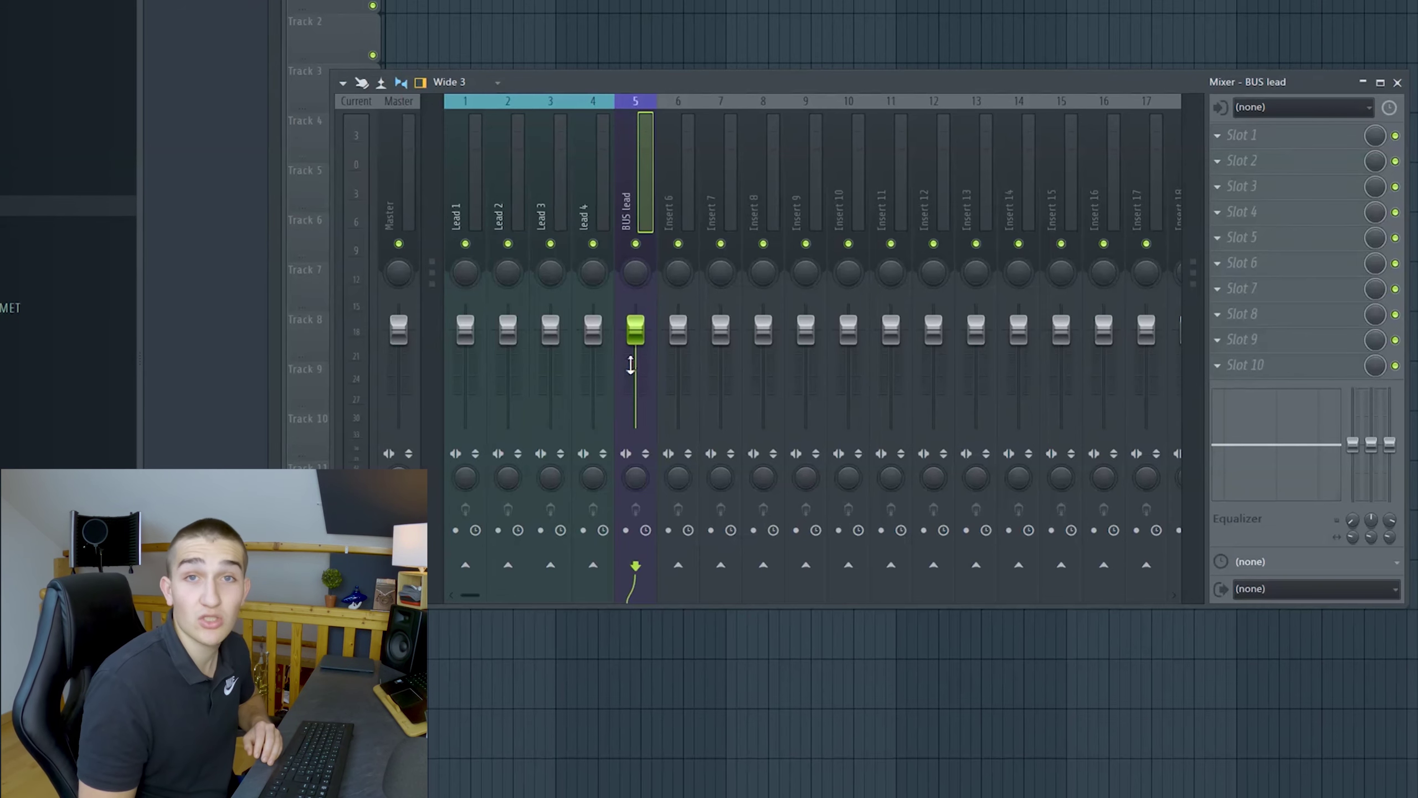
# Route the Lead 1 track only to the BUS lead track.
pyautogui.click(484, 193)
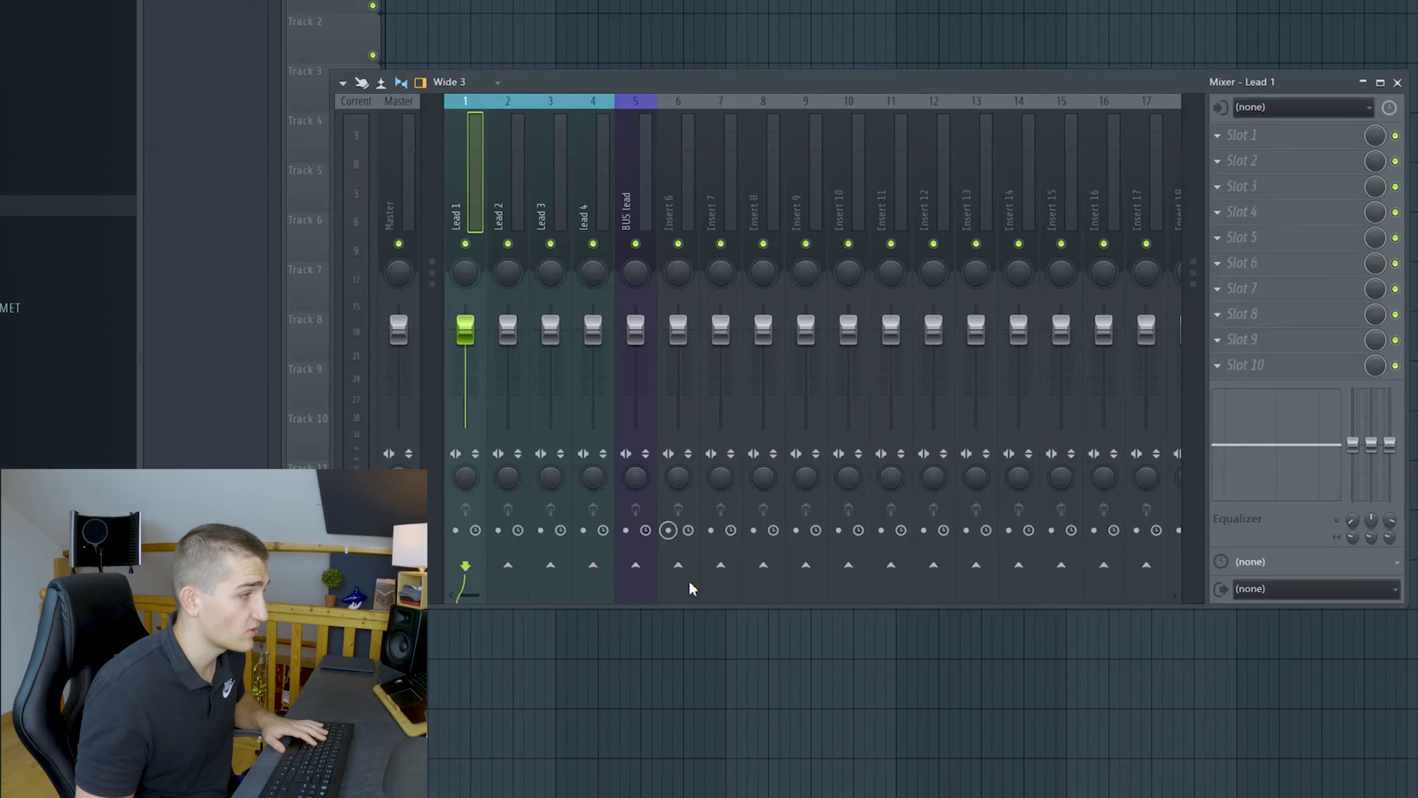
pyautogui.rightClick(649, 569)
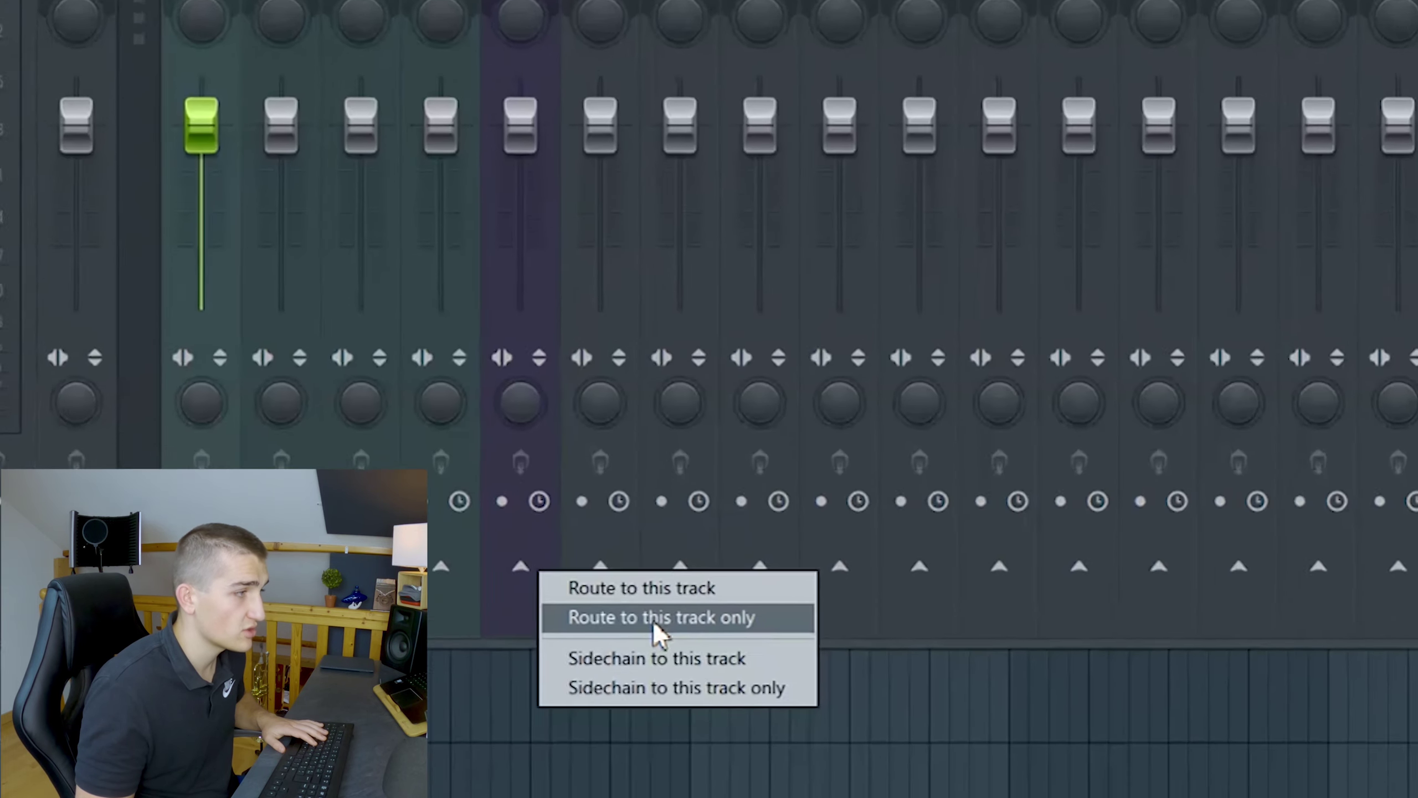
pyautogui.click(704, 593)
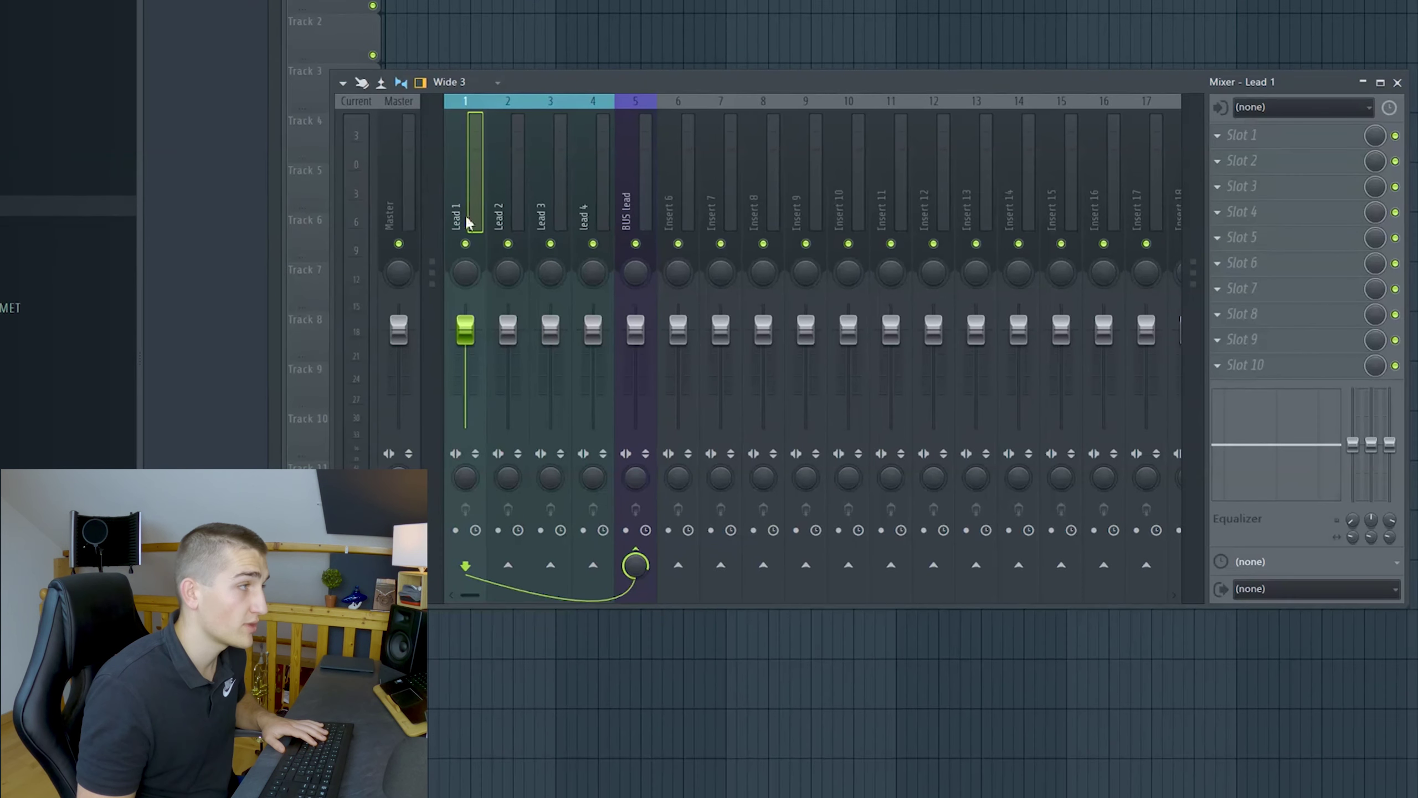
# Route Lead 2, Lead 3 and lead 4 together only to the BUS lead track, and check the routing of each lead.
pyautogui.click(512, 175)
pyautogui.click(550, 193)
pyautogui.click(514, 195)
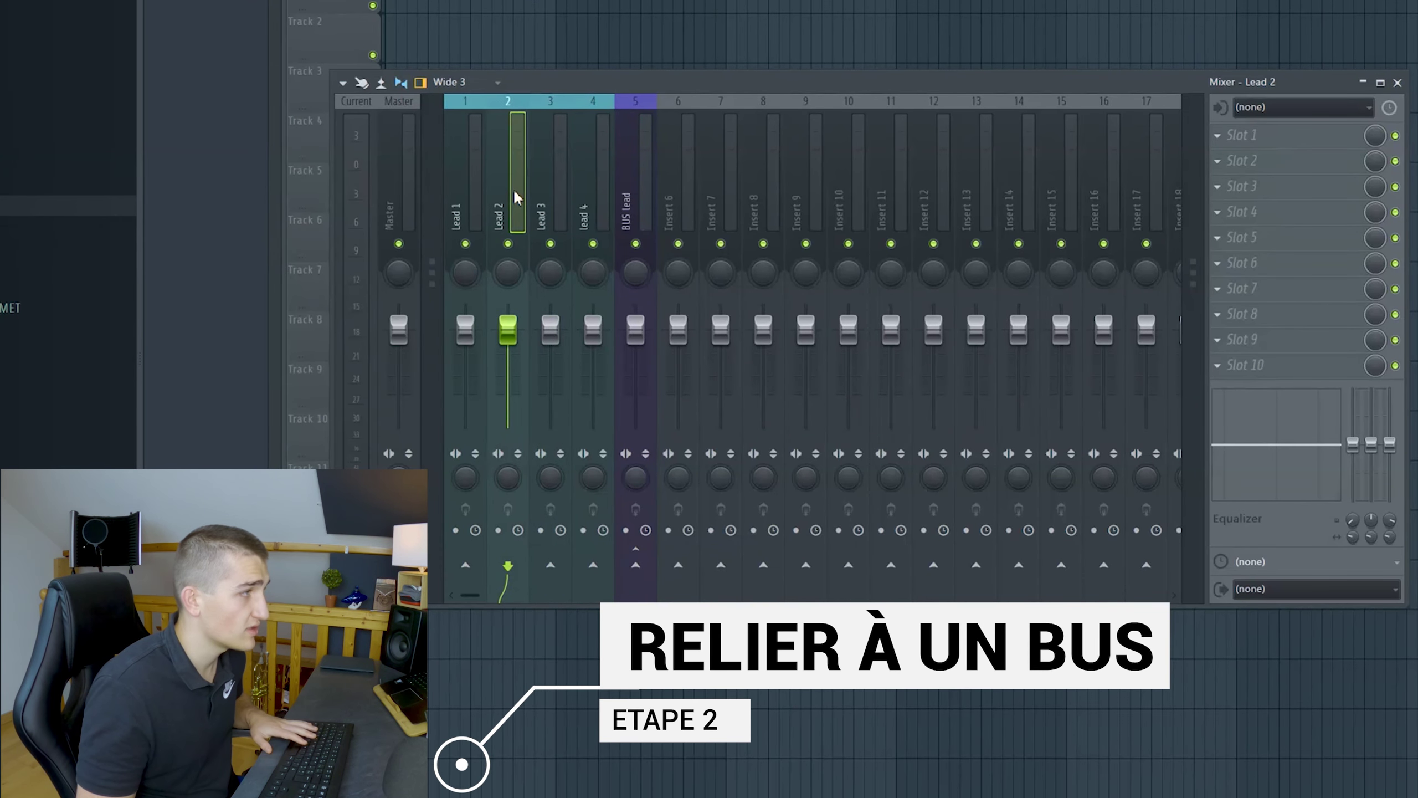
pyautogui.keyDown('ctrl'); pyautogui.keyDown('shift'); pyautogui.click(550, 196); pyautogui.keyUp('shift'); pyautogui.keyUp('ctrl')
pyautogui.keyDown('ctrl'); pyautogui.keyDown('shift'); pyautogui.click(596, 197); pyautogui.keyUp('shift'); pyautogui.keyUp('ctrl')
pyautogui.rightClick(635, 567)
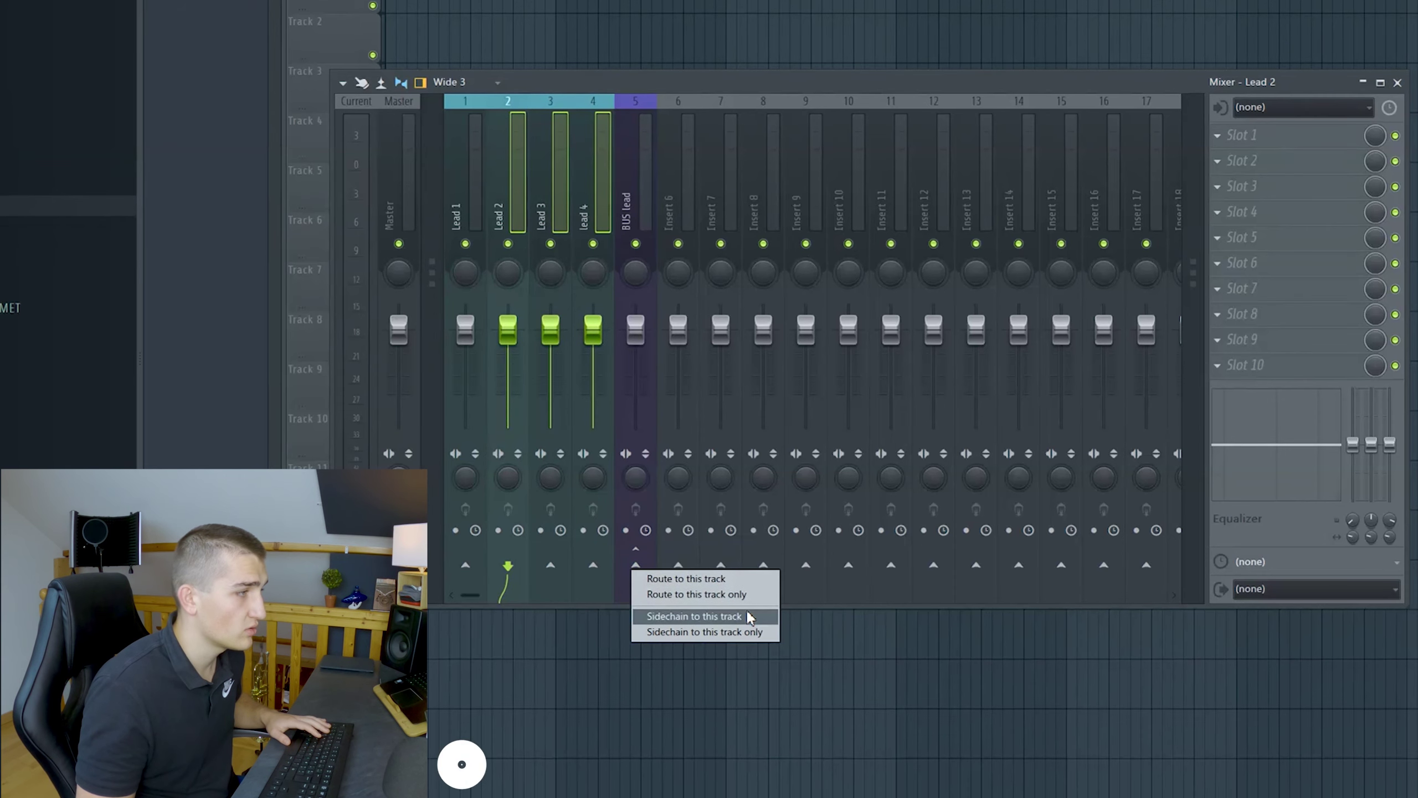
pyautogui.click(751, 594)
pyautogui.click(547, 218)
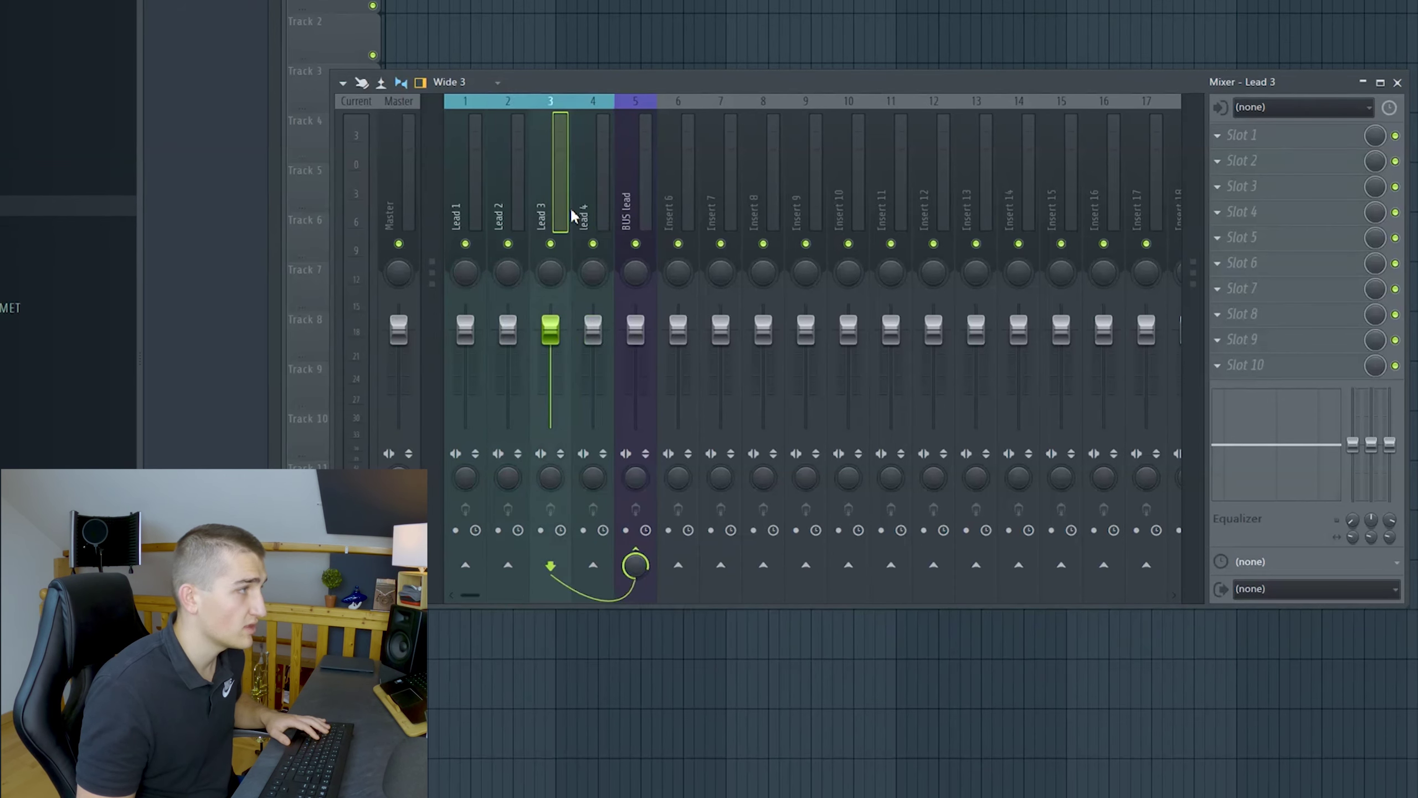
pyautogui.click(598, 205)
pyautogui.click(538, 212)
pyautogui.click(499, 210)
pyautogui.click(476, 207)
# Load FabFilter Pro-Q 2 (Mono) into the first effect slot of the BUS lead track.
pyautogui.click(634, 215)
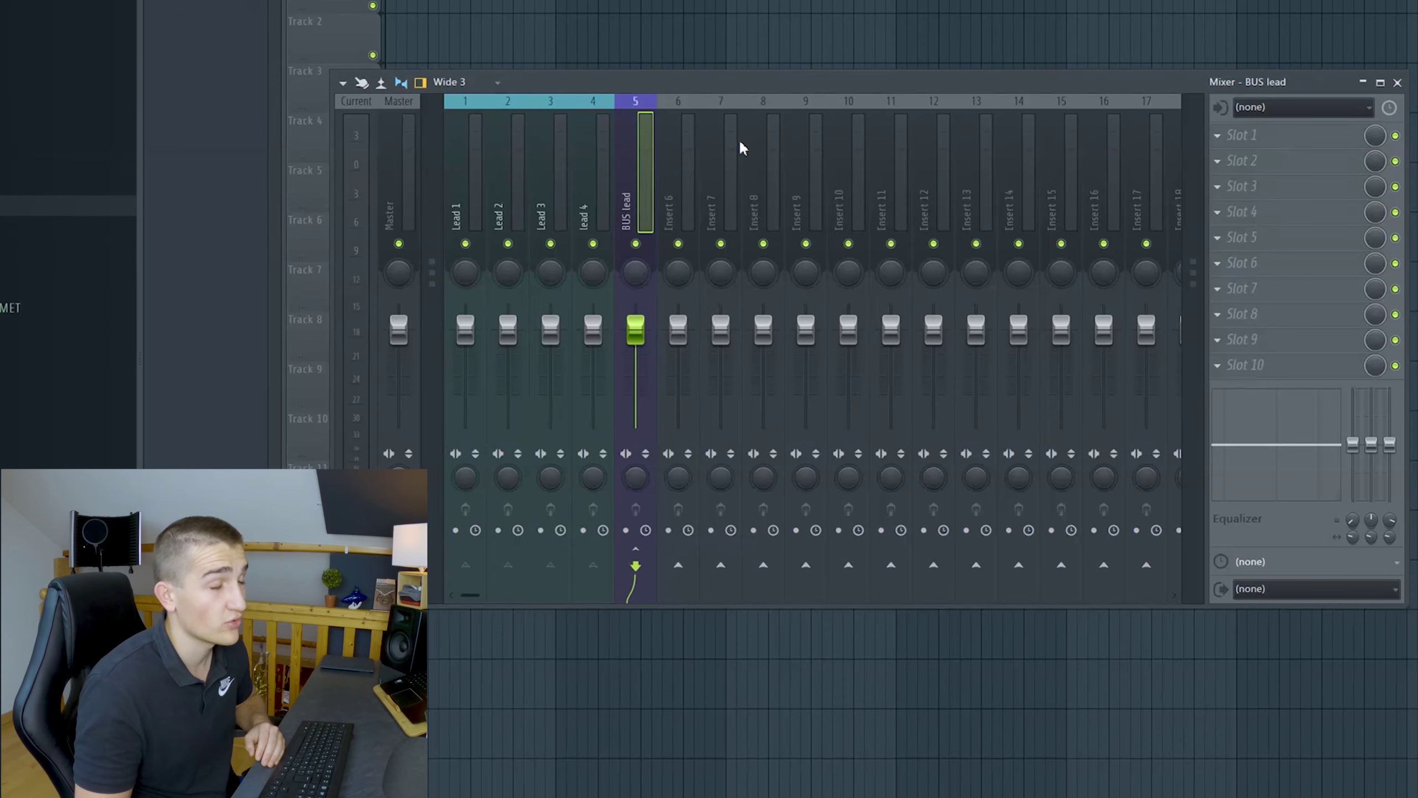
pyautogui.click(1217, 138)
pyautogui.click(983, 506)
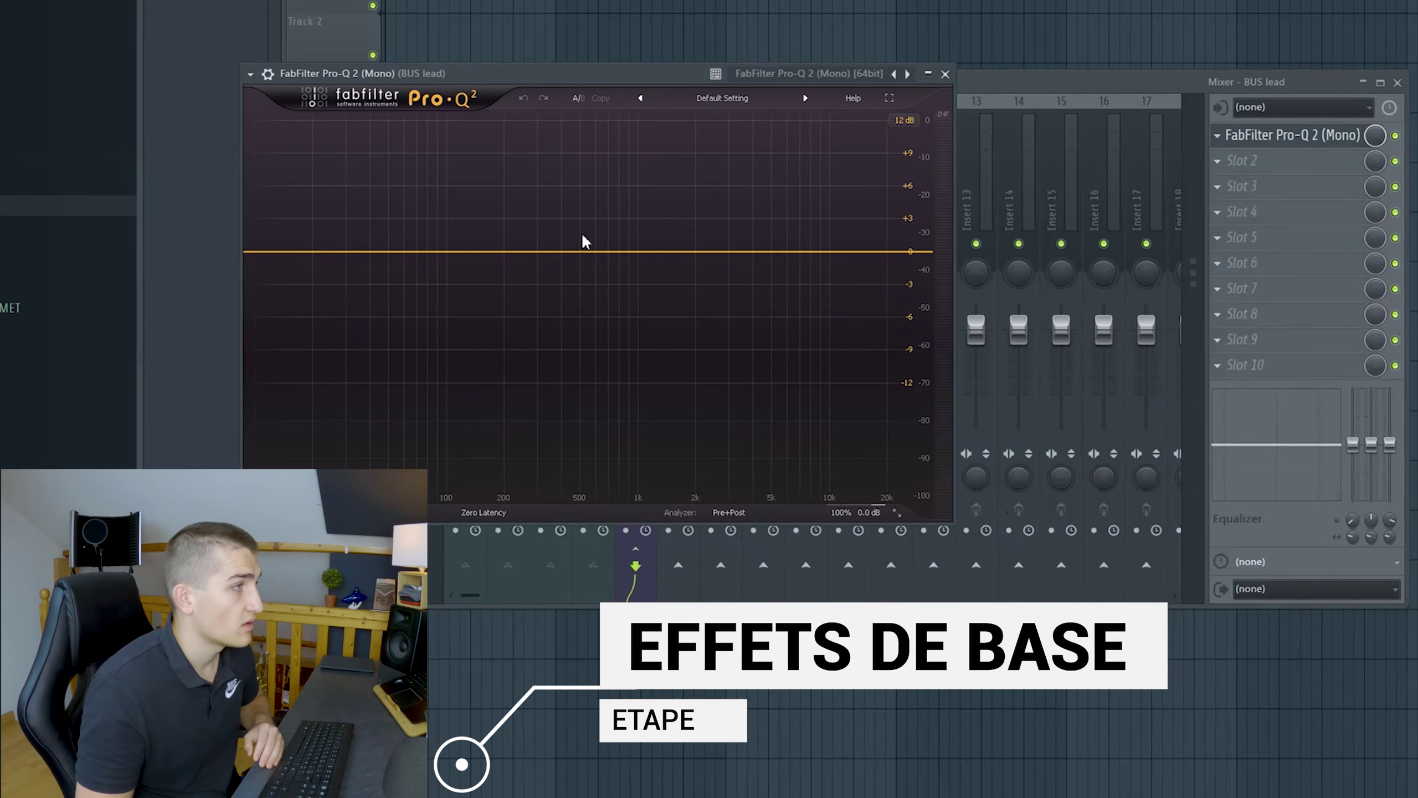